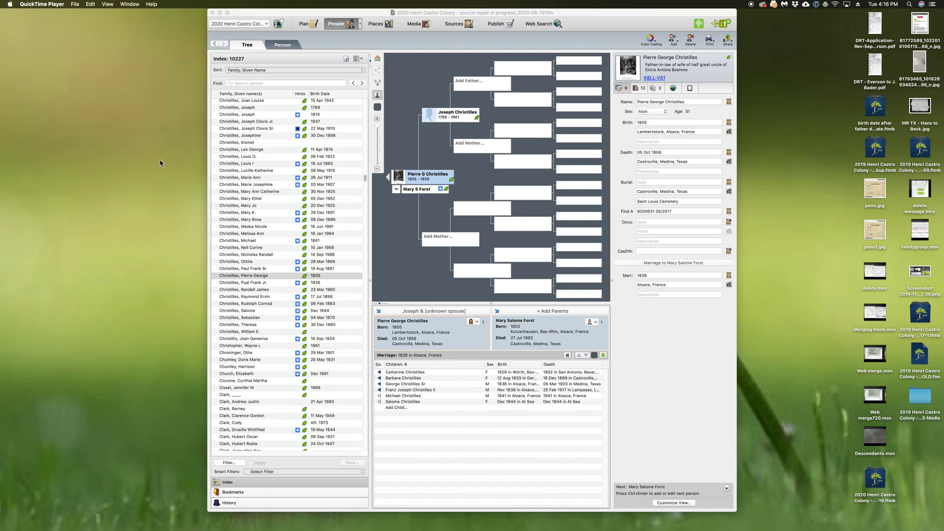
Build an All Facts filter condition: Military Branch description Is Not Blank.
click(229, 463)
click(228, 463)
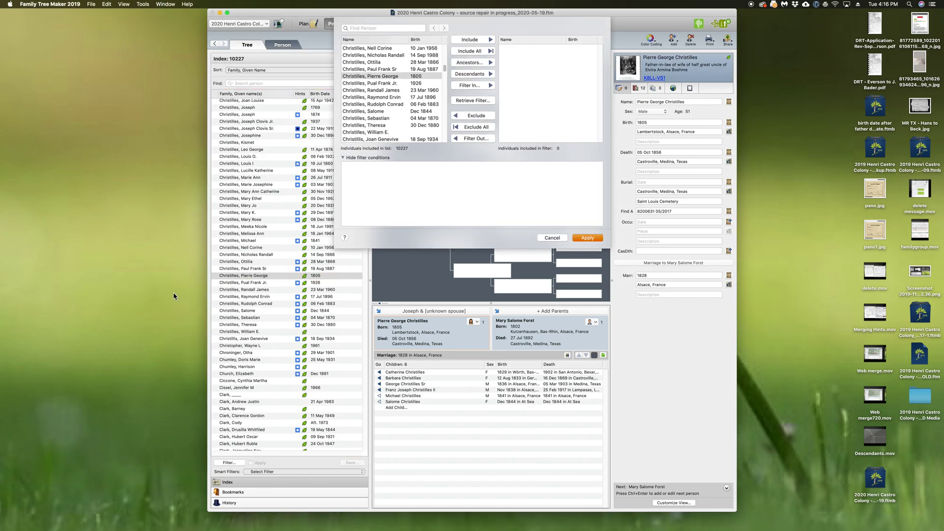
click(466, 86)
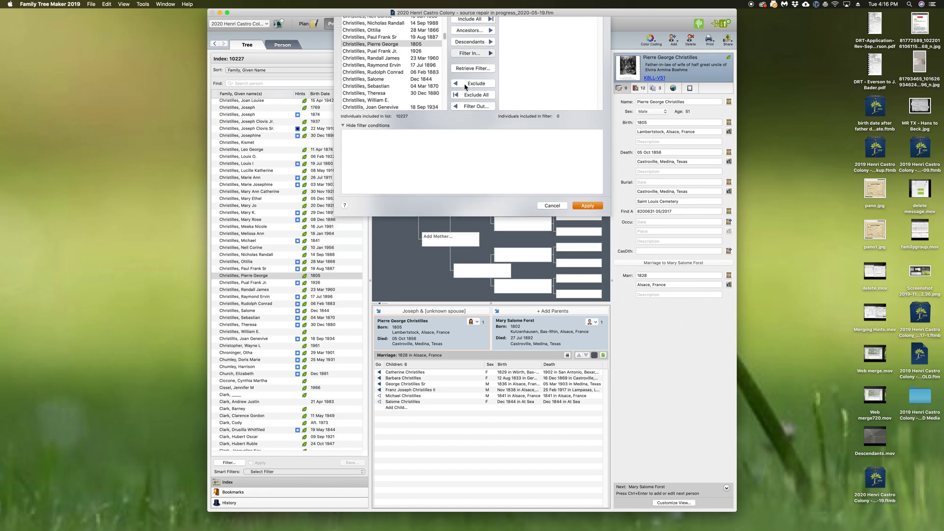
click(496, 28)
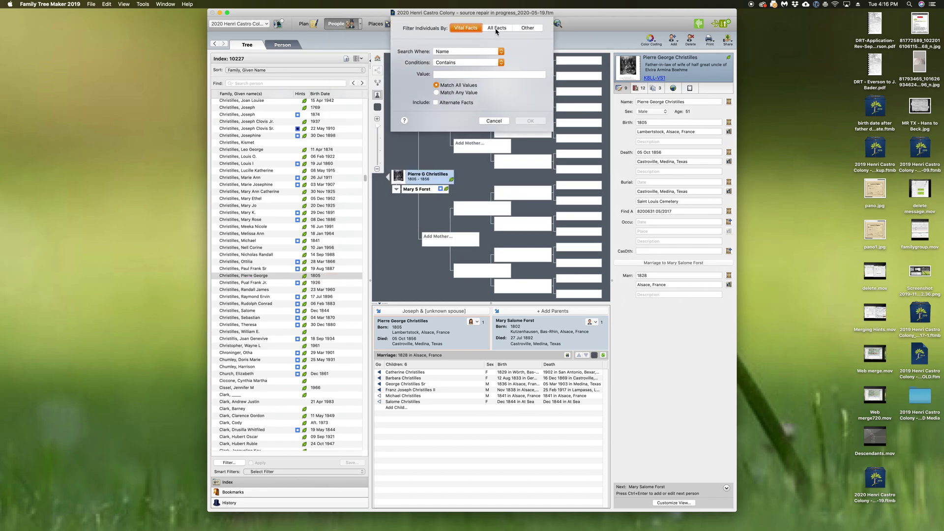
click(501, 52)
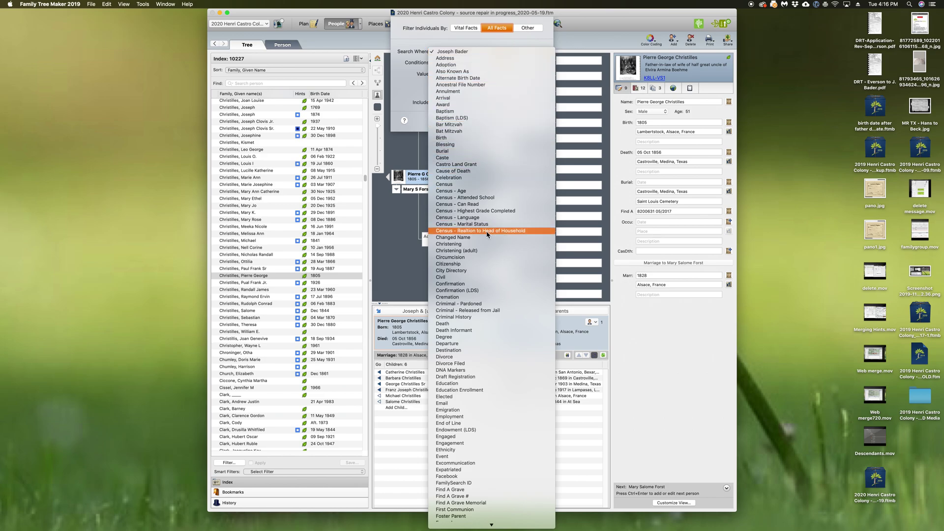
scroll(488, 235, down, 10)
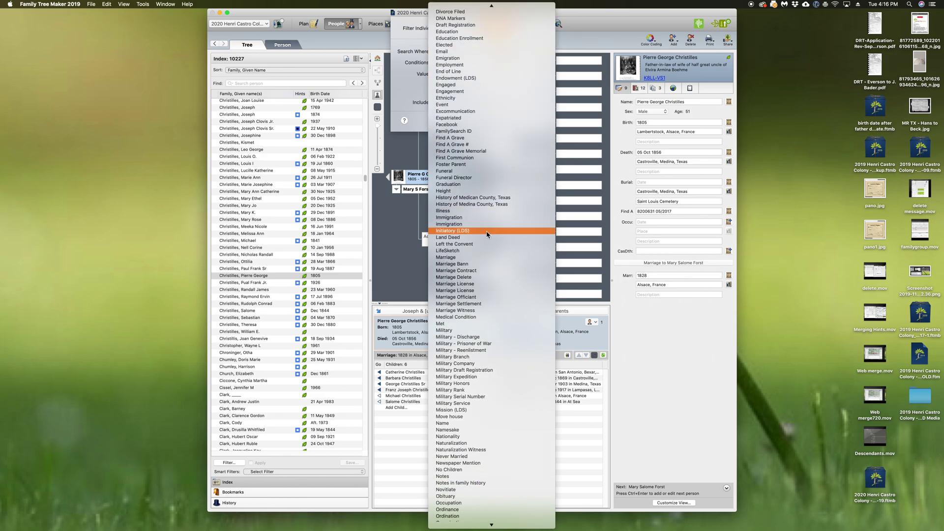
scroll(488, 234, down, 2)
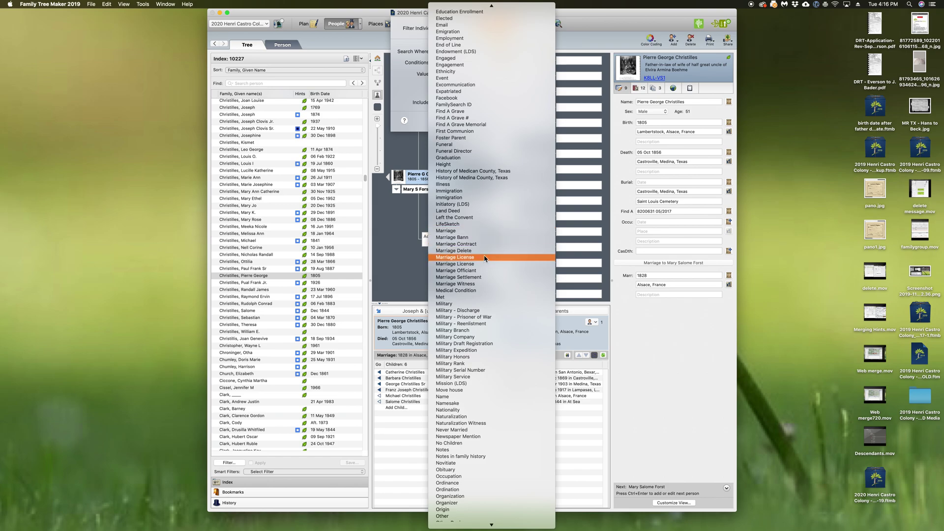
click(479, 330)
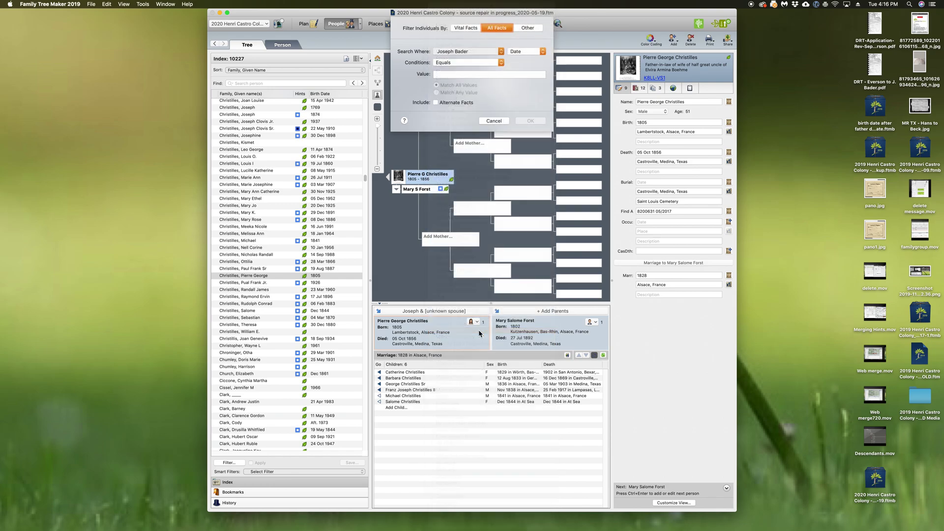
click(501, 63)
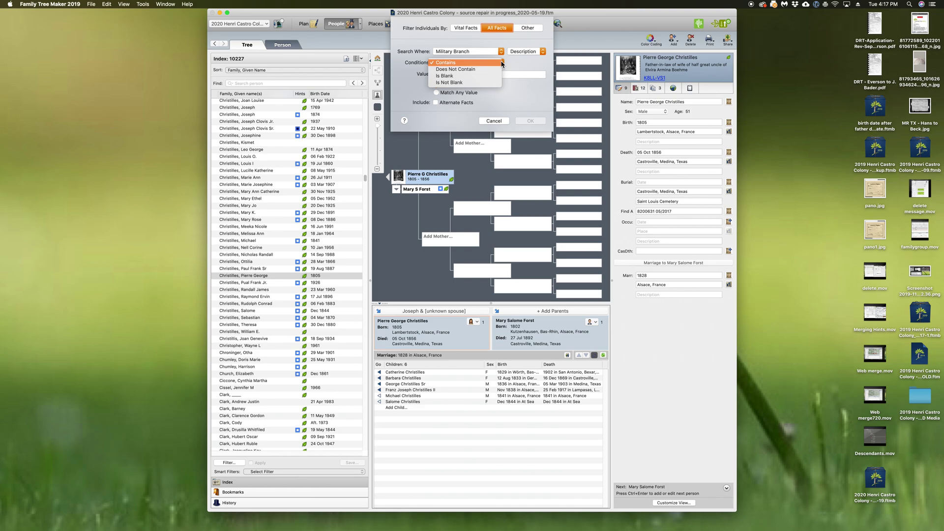
click(484, 82)
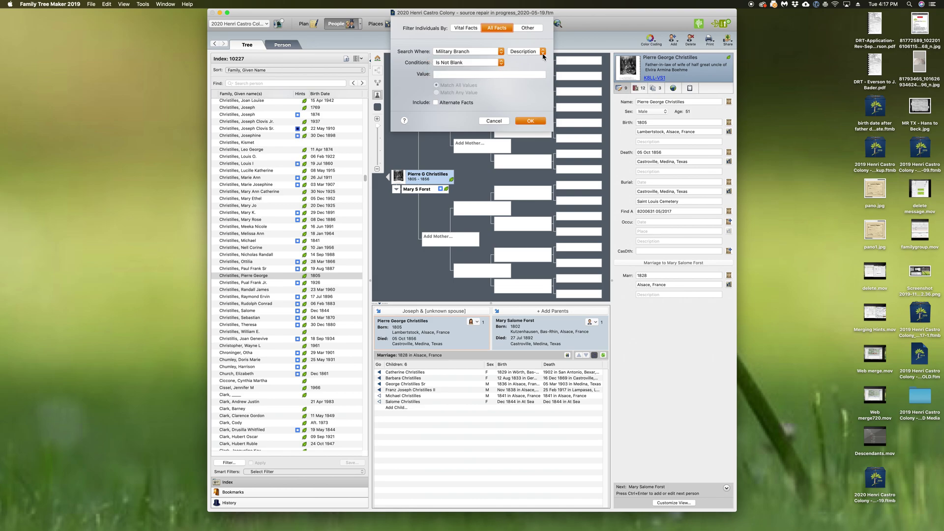
Add the matching people and apply the filter, narrowing the index to 54 individuals.
click(529, 122)
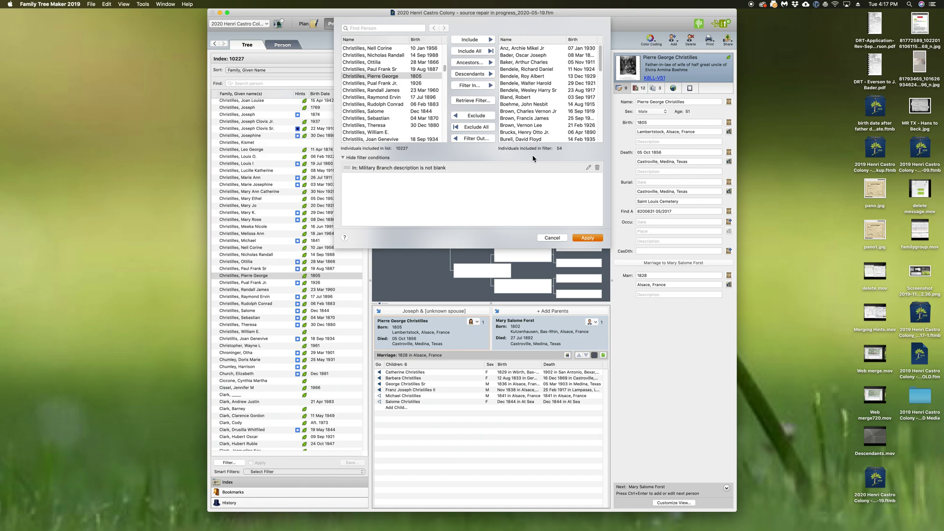
scroll(554, 125, down, 10)
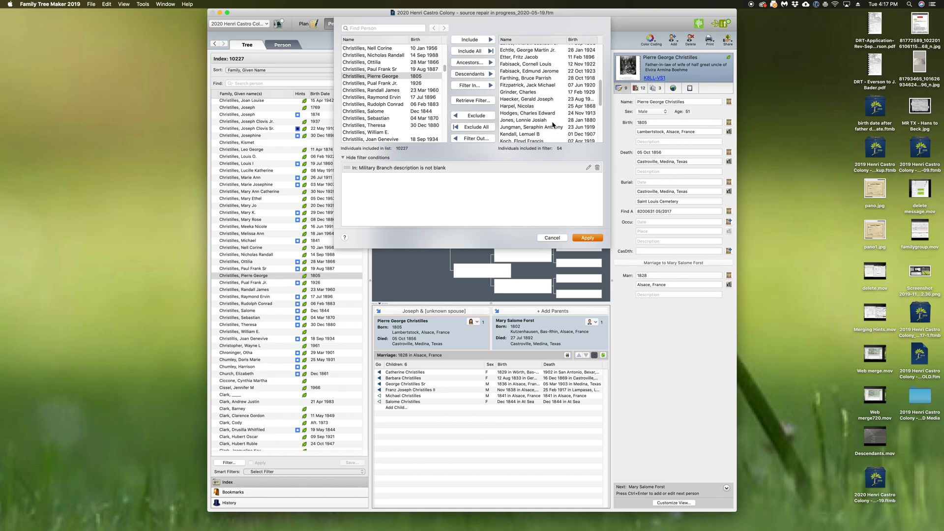
scroll(554, 126, down, 10)
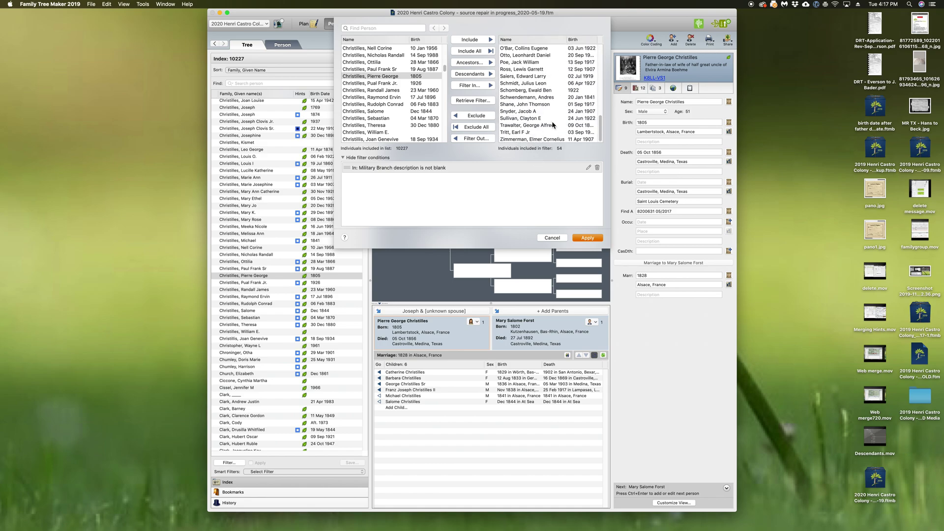
click(587, 238)
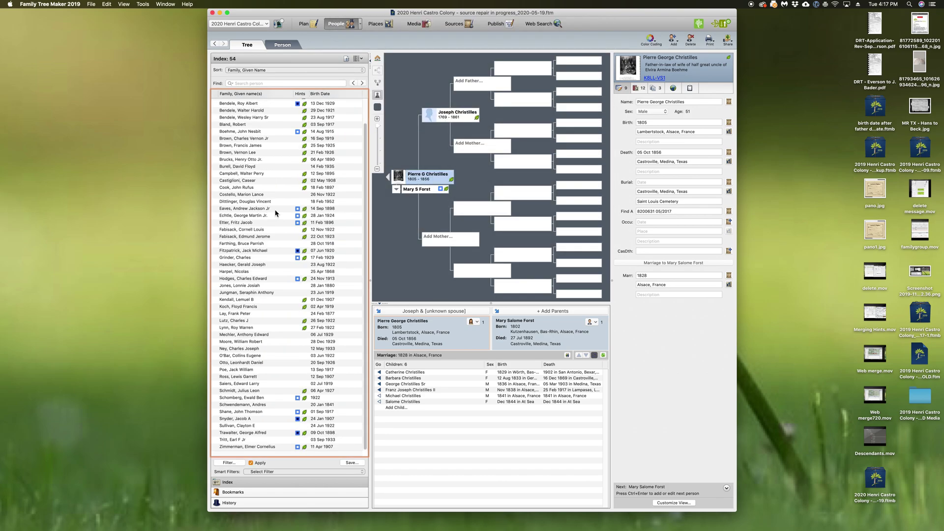
scroll(275, 212, up, 2)
scroll(276, 213, down, 2)
mouse_move(276, 213)
mouse_move(274, 449)
Save the filter as the blue-coded 'Military' smart filter, then turn filtering off.
click(359, 465)
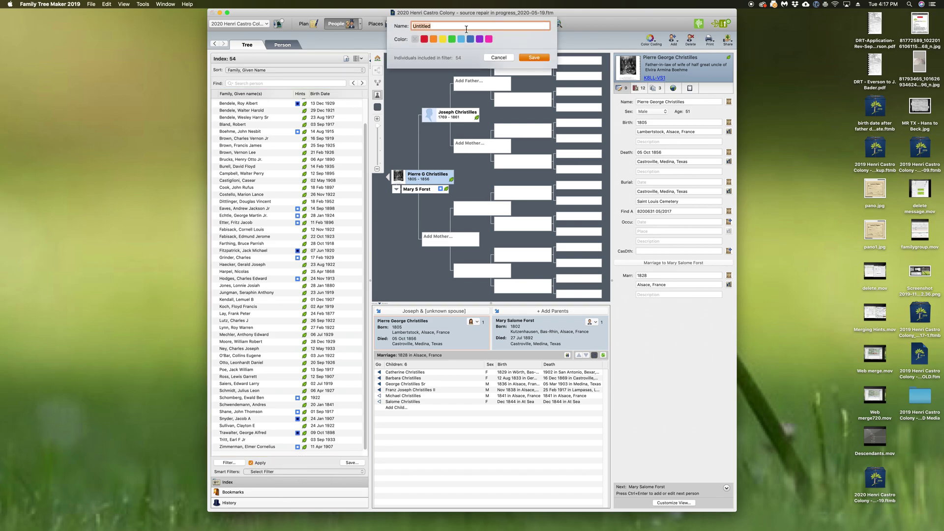
text(Millitary)
click(470, 40)
click(533, 57)
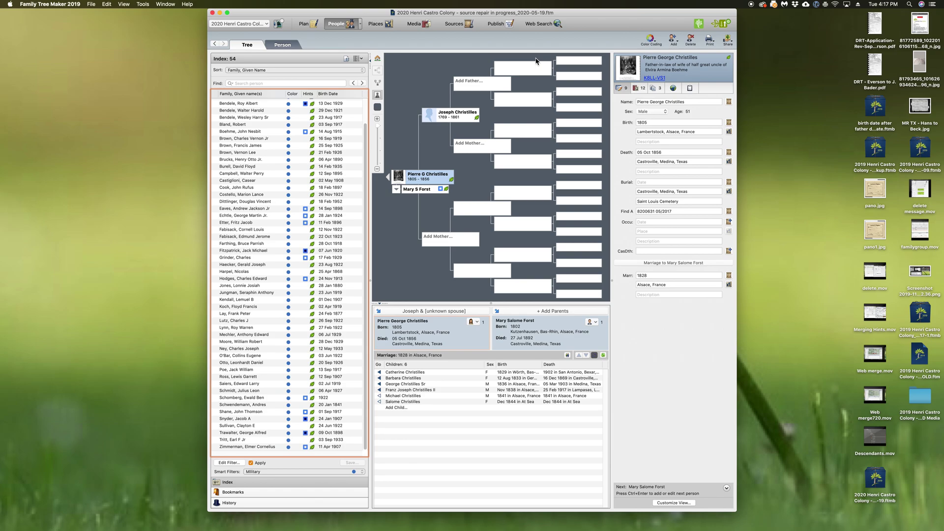
click(251, 463)
Switch to No Filter and start a new All Facts condition on the Burial fact.
click(361, 472)
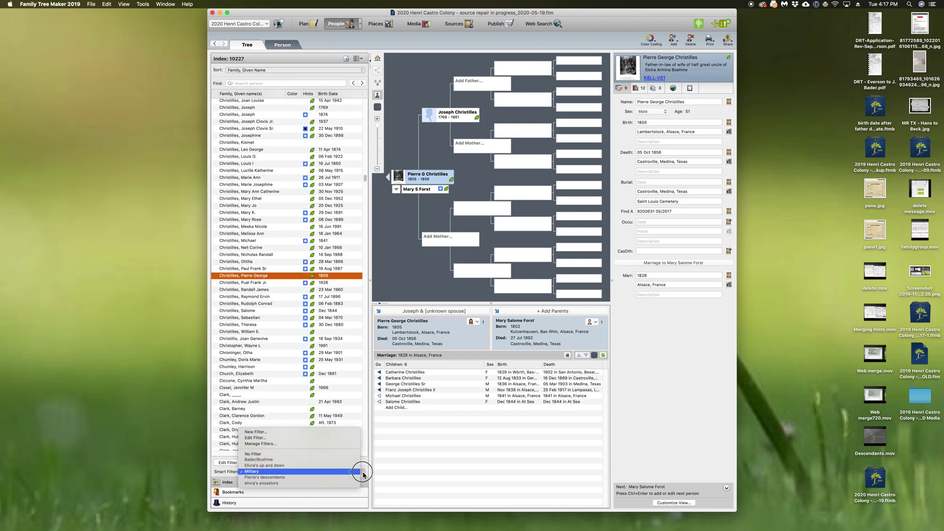
click(313, 455)
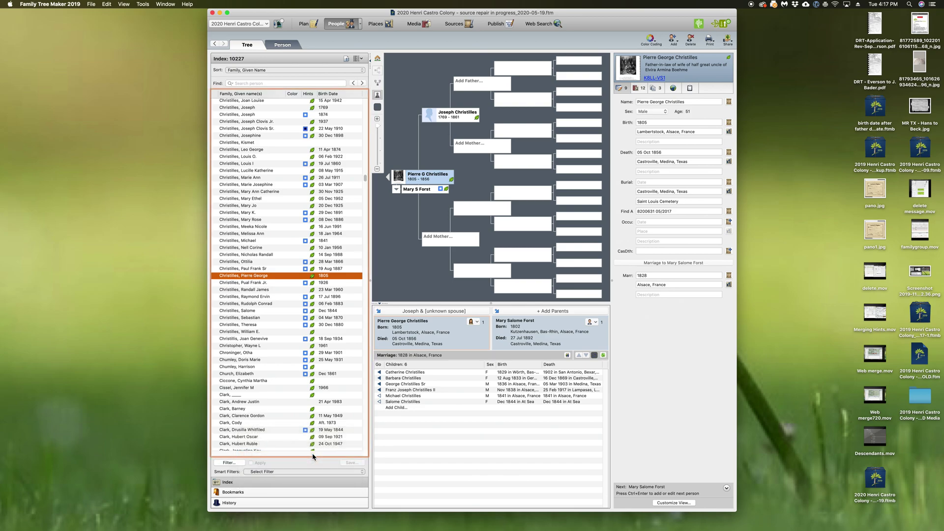
click(229, 462)
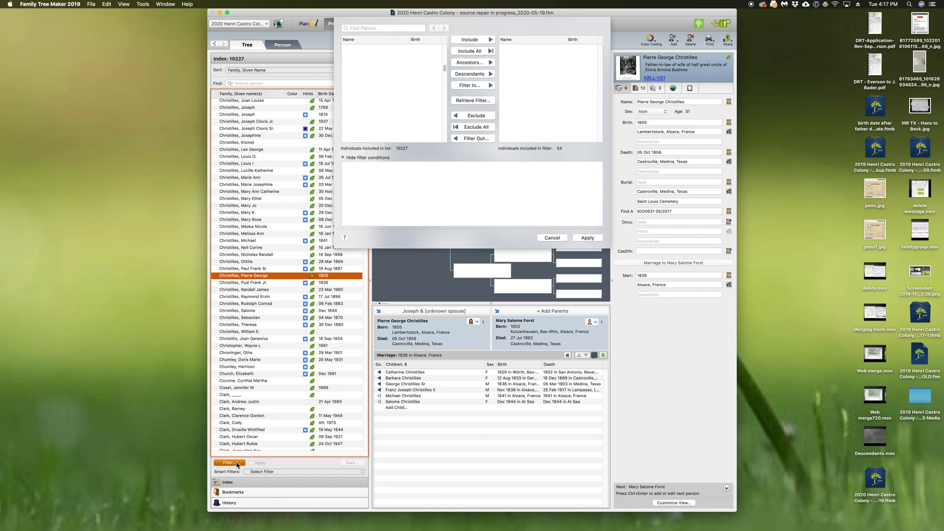
click(463, 86)
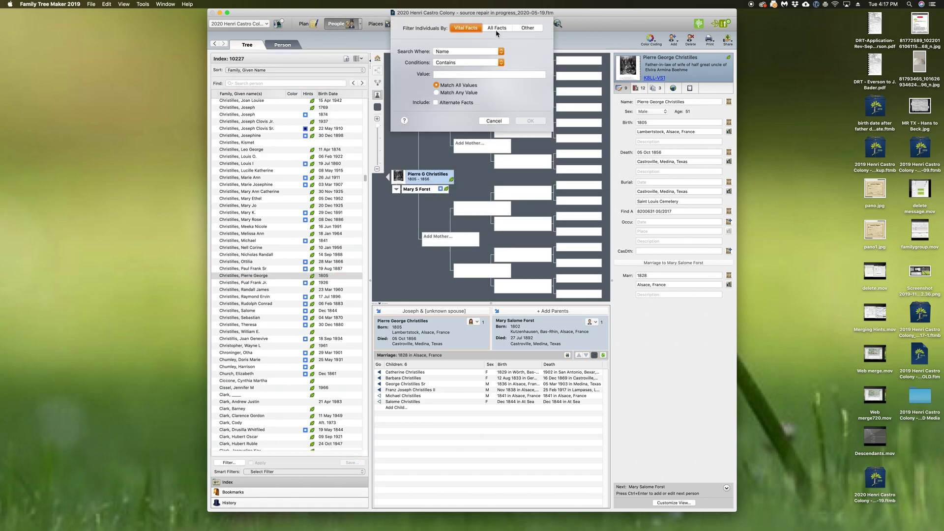
click(497, 29)
click(501, 52)
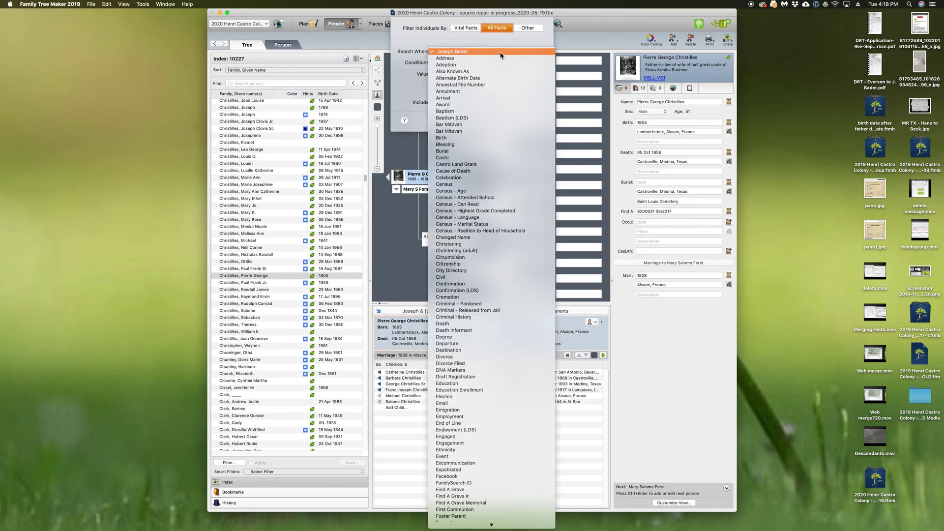
scroll(449, 414, down, 7)
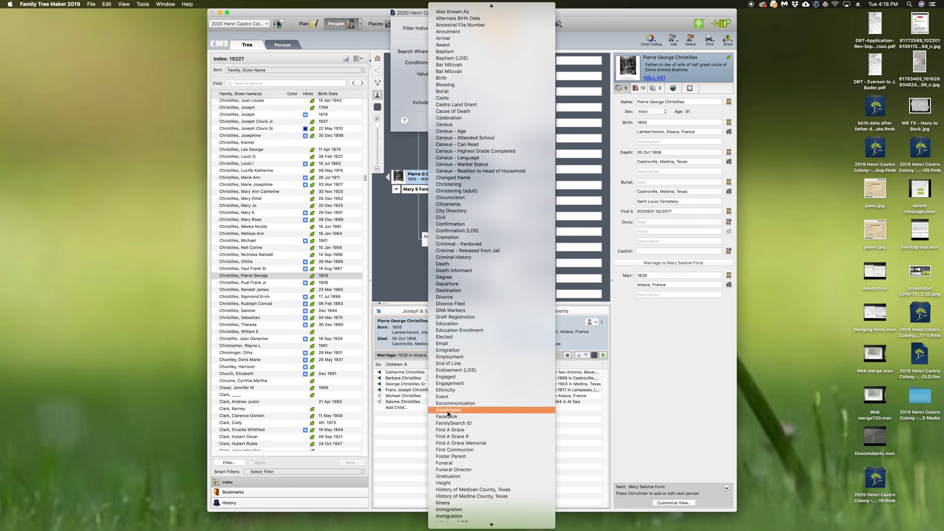
scroll(448, 410, up, 5)
click(447, 107)
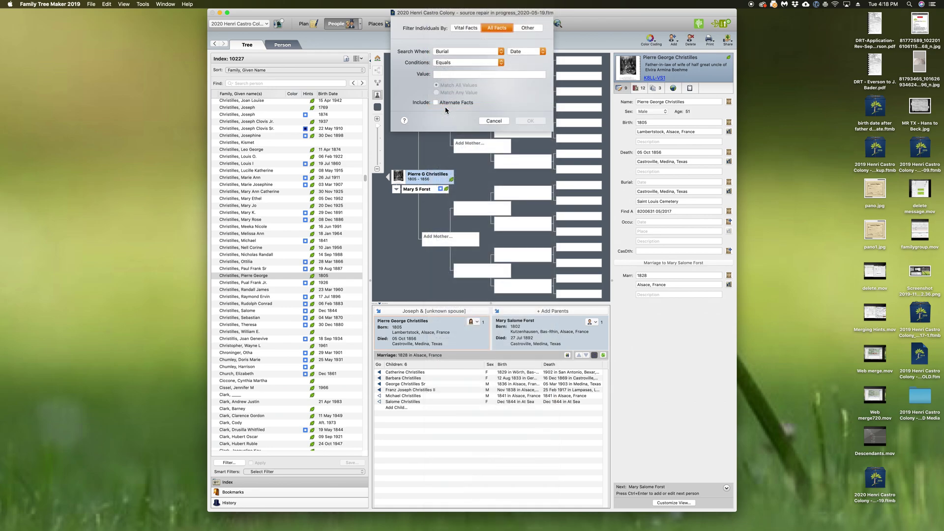
Set the condition to burial place contains 'Medina, Texas' and add the 2147 matches.
click(541, 52)
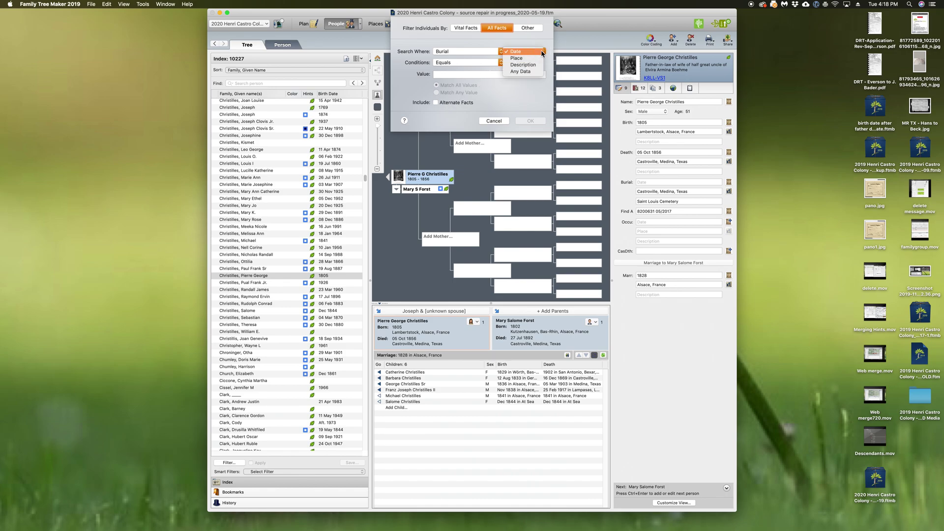
click(539, 61)
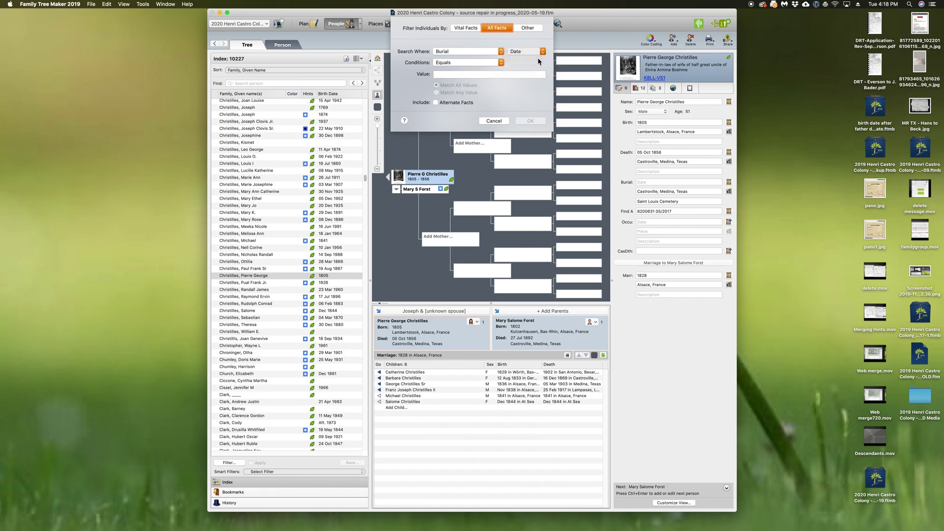
click(501, 63)
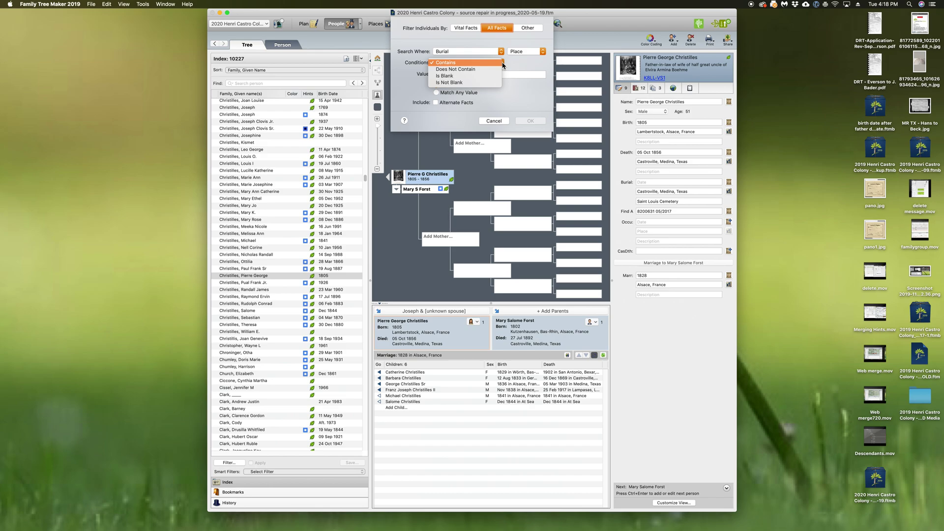
click(500, 63)
click(498, 75)
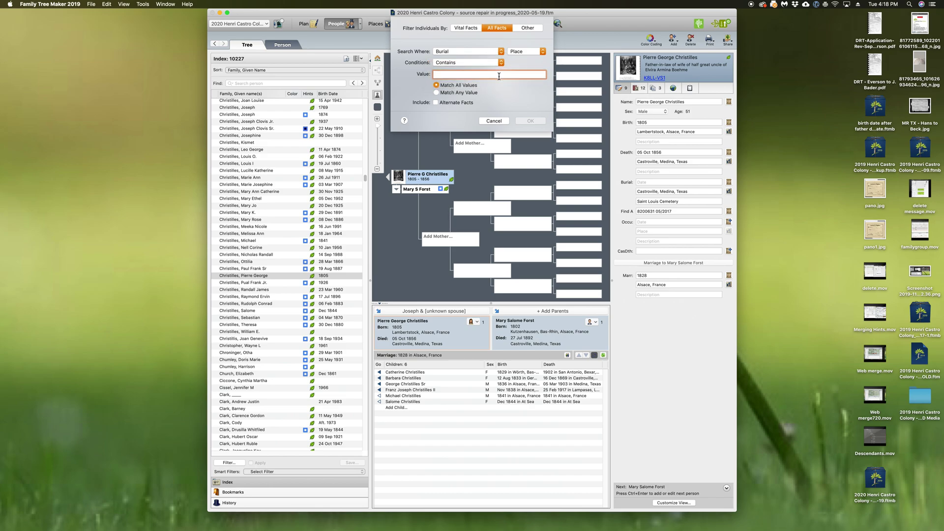
text(Medina, Texas)
click(529, 123)
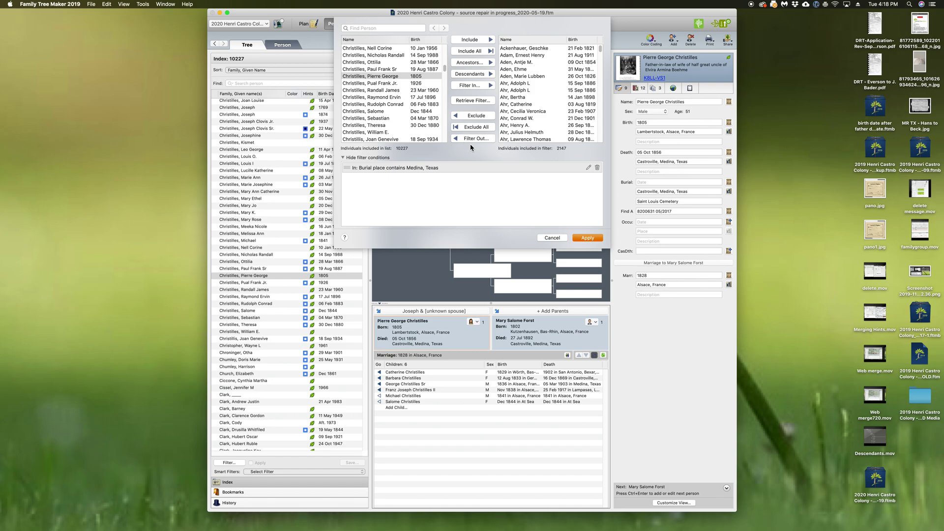
Apply the burial filter so the index lists the 2147 people buried in Medina, Texas.
click(586, 238)
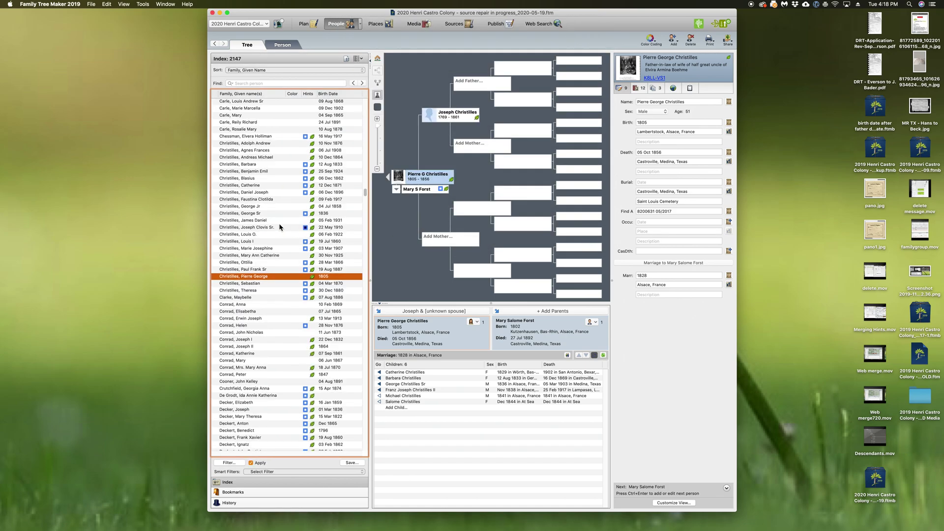
scroll(280, 227, up, 4)
scroll(280, 227, down, 6)
scroll(280, 227, down, 5)
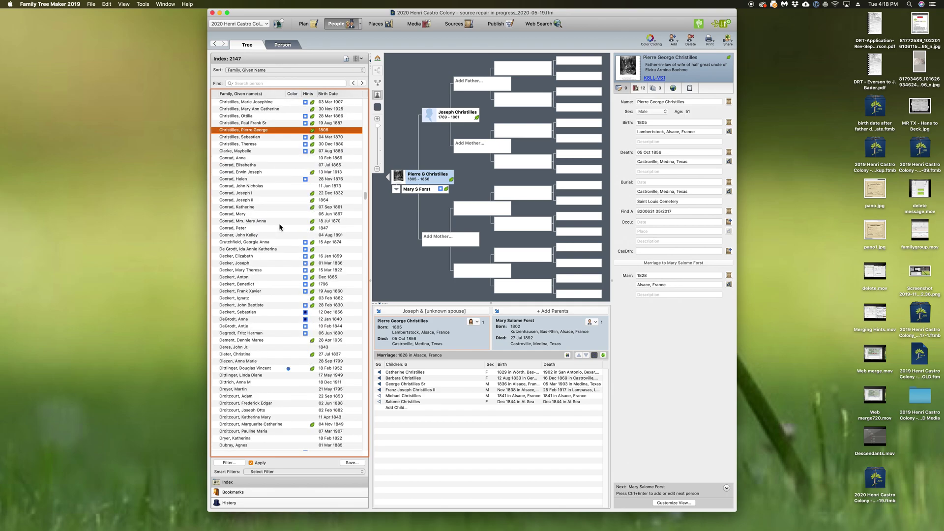
Save the burial-place filter under the name 'Buried in Castroville'.
click(350, 464)
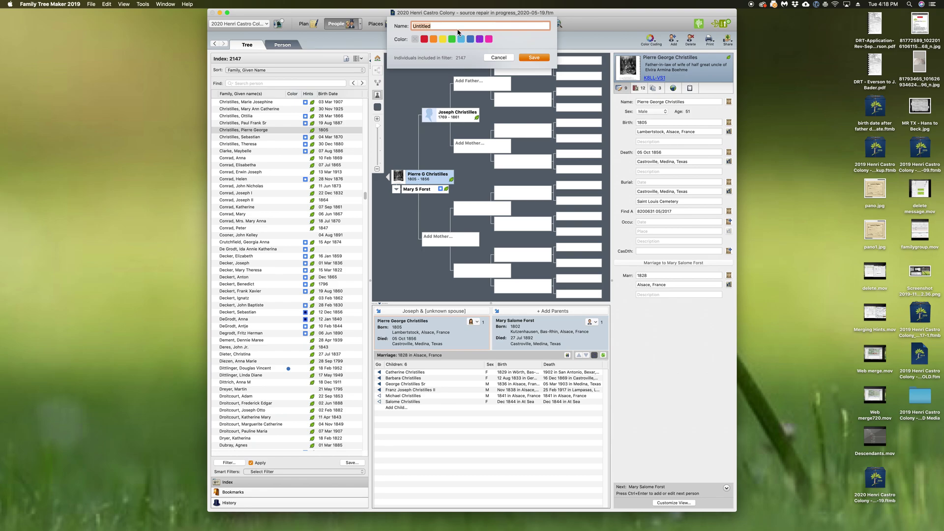
text(Buried in Castrovil)
click(533, 58)
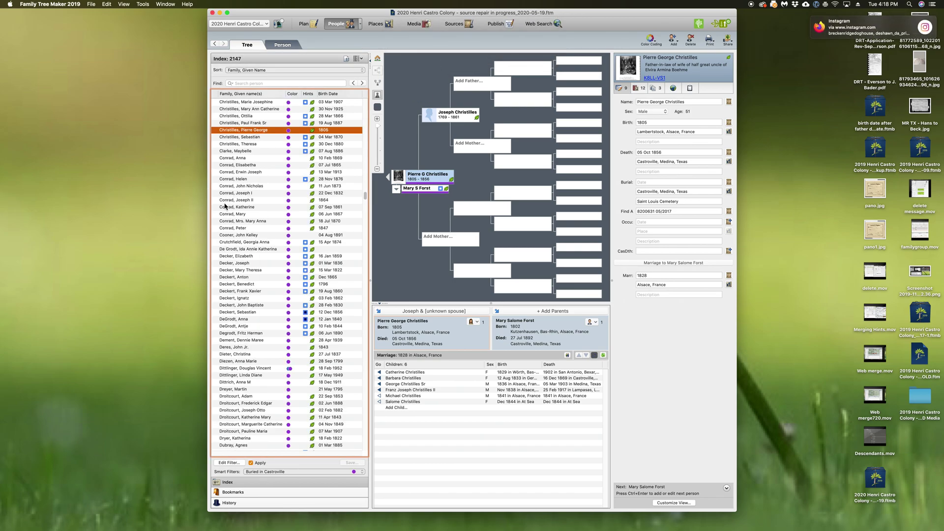
Choose No Filter from the Smart Filters list, restoring all 10227 people.
scroll(226, 207, down, 3)
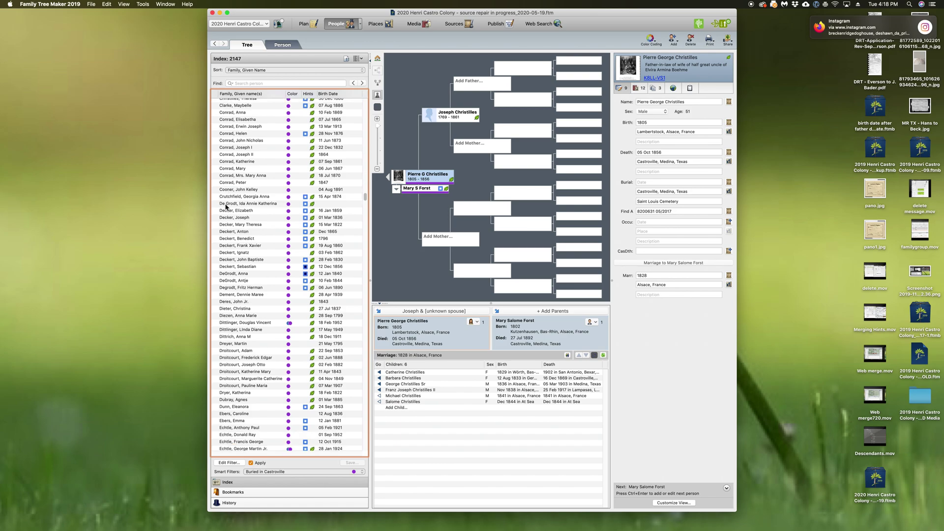
click(362, 472)
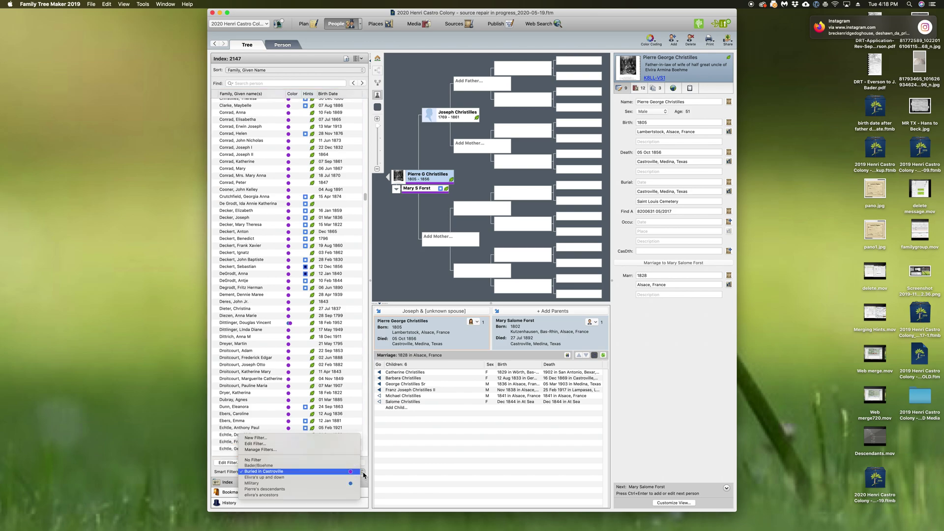
click(352, 460)
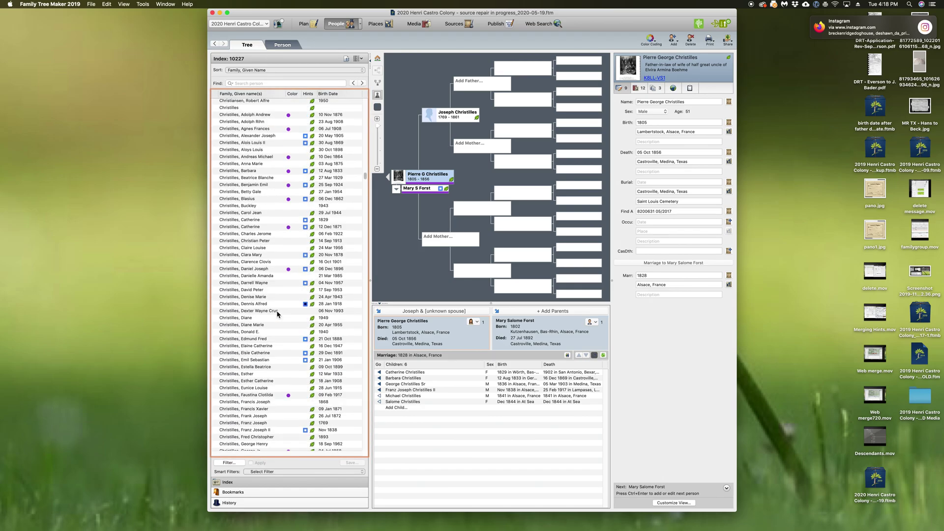
Use Color Coding > Clear All Colors to remove every purple mark from the index.
scroll(277, 314, down, 10)
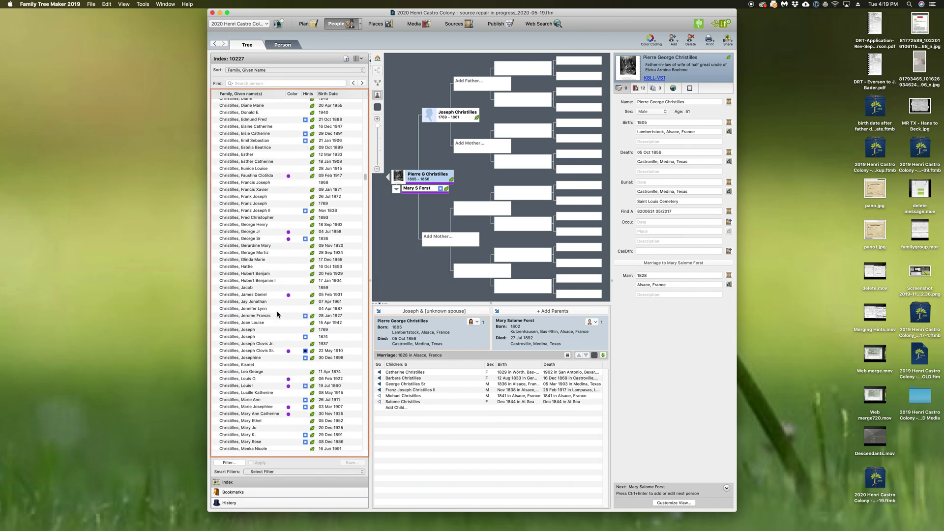
scroll(277, 313, down, 15)
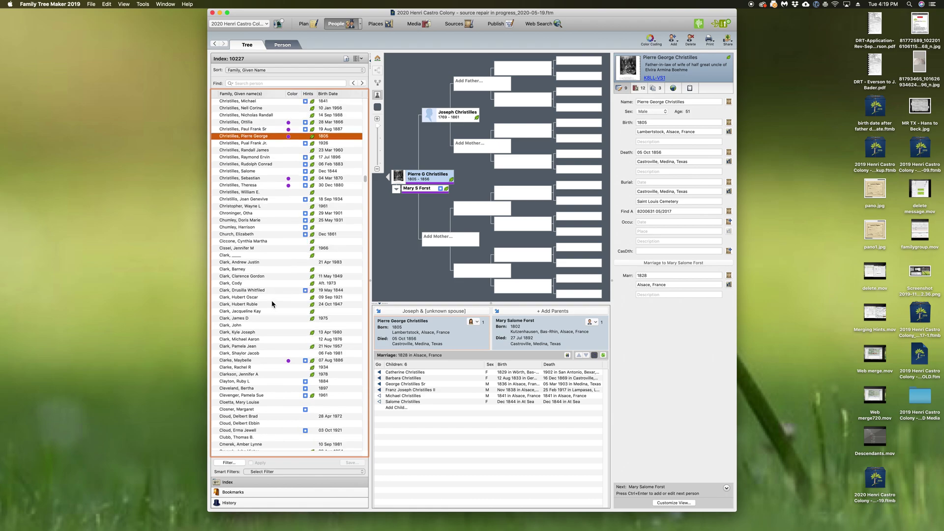
click(651, 39)
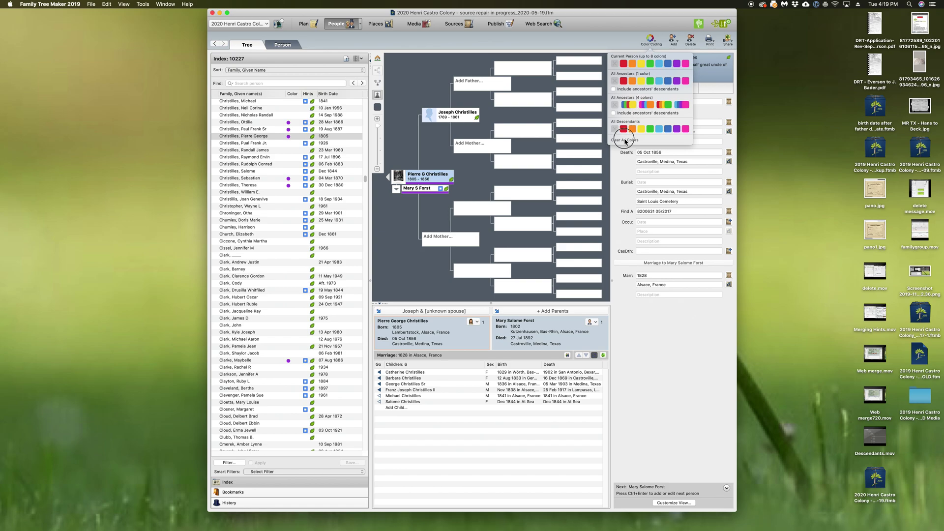
click(625, 140)
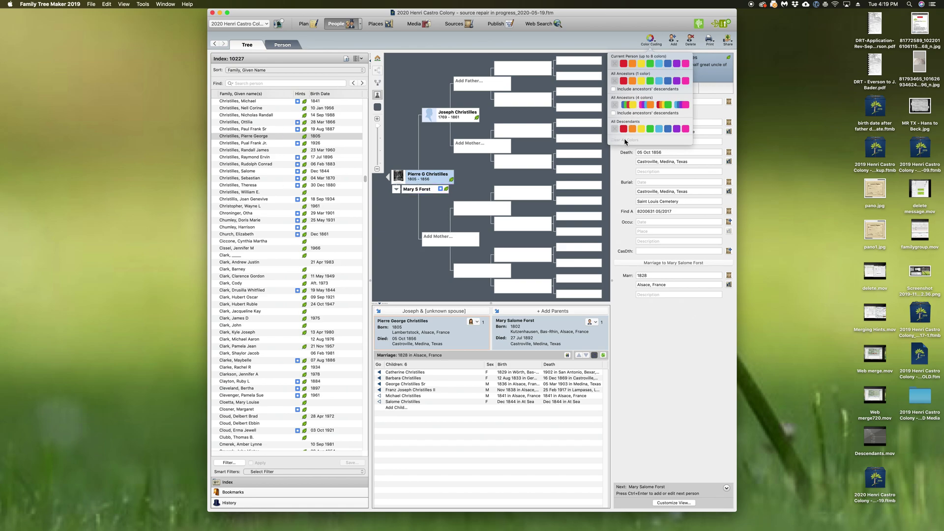
click(326, 416)
In Manage Filters, give the Elvira's up and down smart filter a red colour code.
click(273, 473)
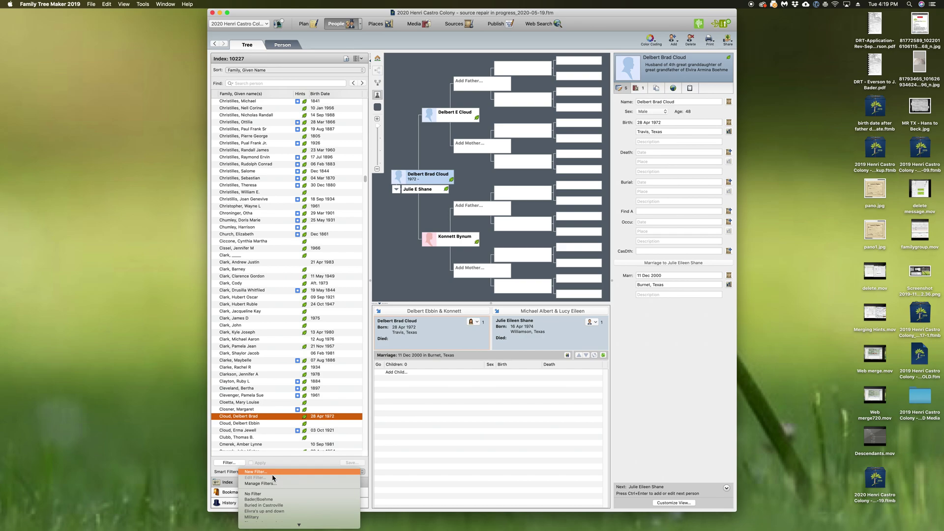
click(270, 486)
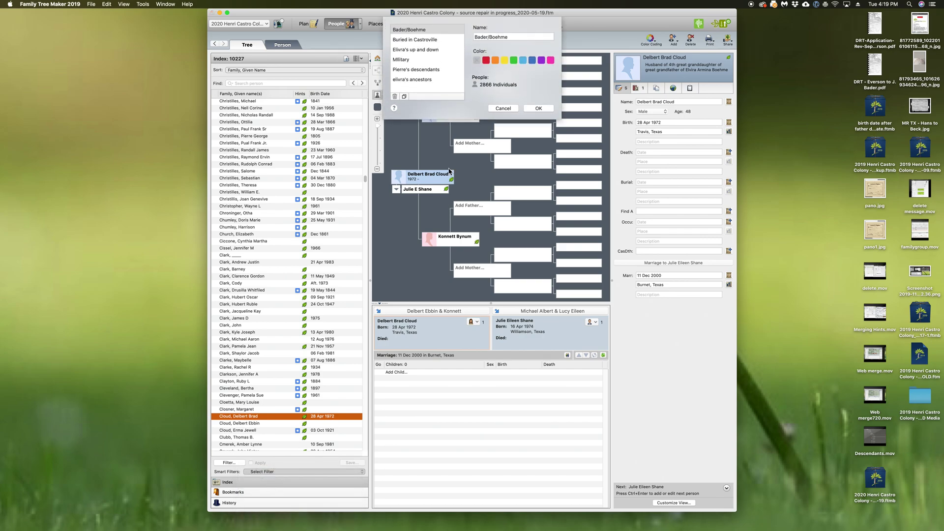
click(506, 109)
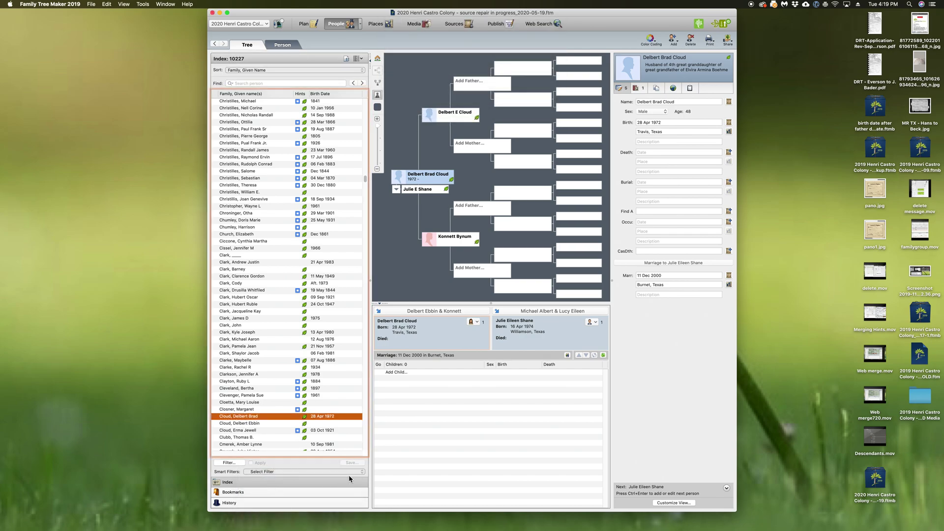
click(363, 471)
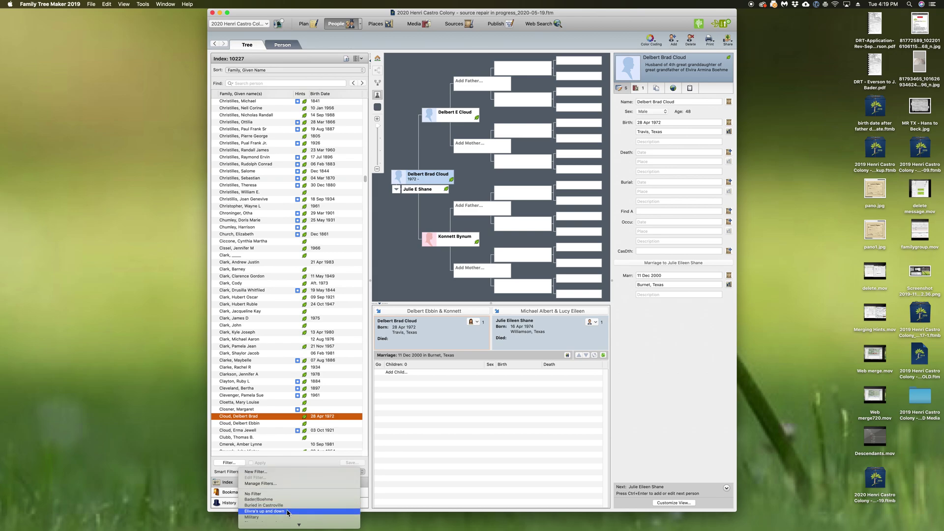
click(284, 484)
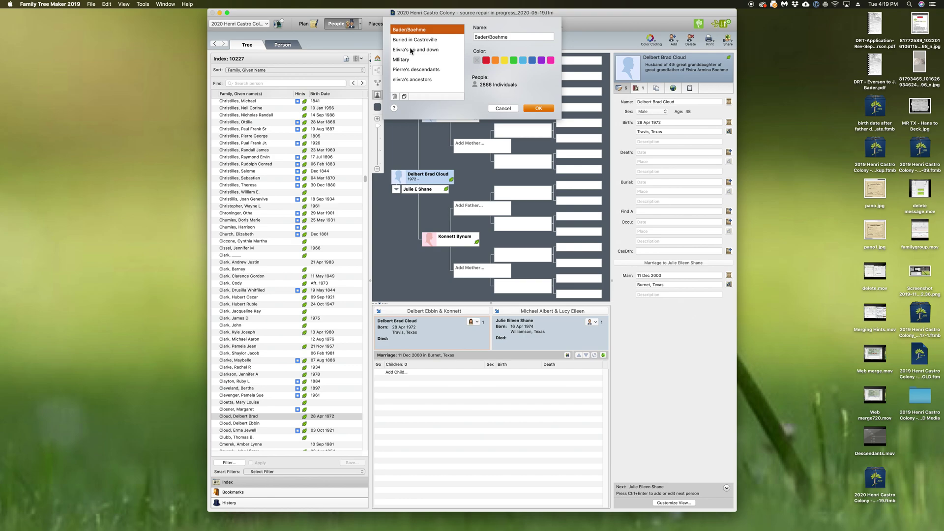
click(412, 51)
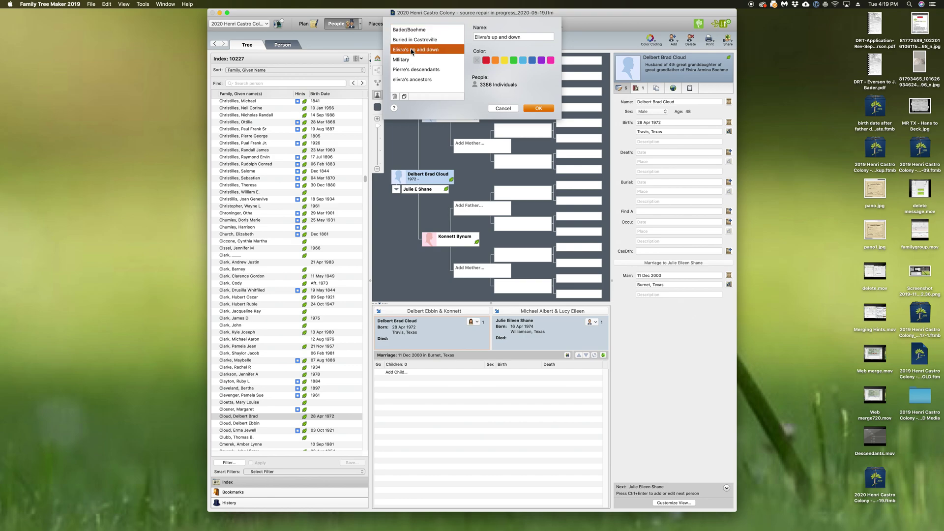
click(485, 60)
click(538, 108)
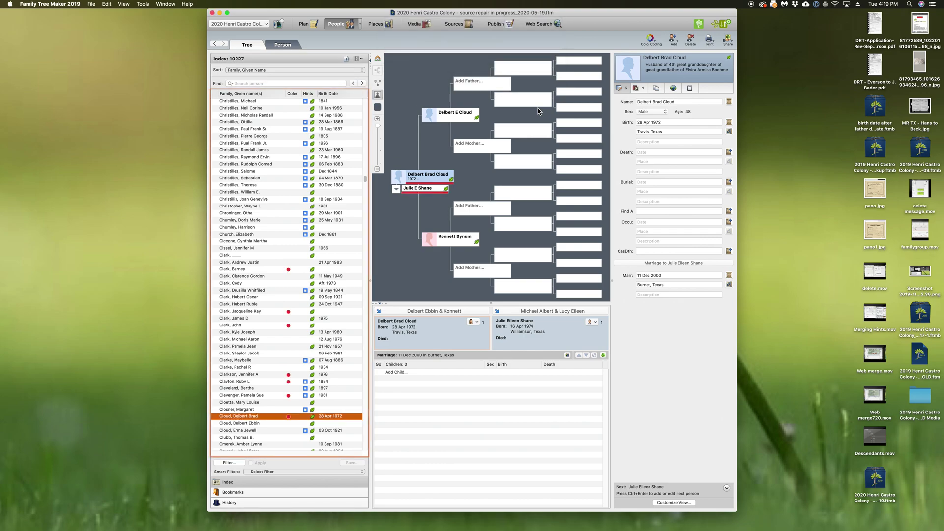
In Manage Filters, colour-code the Buried in Castroville filter purple.
click(363, 473)
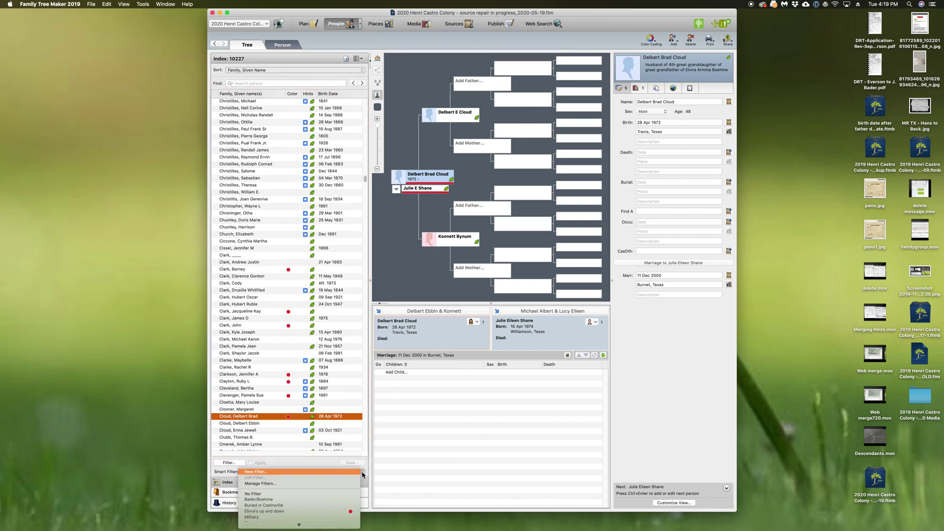
click(315, 484)
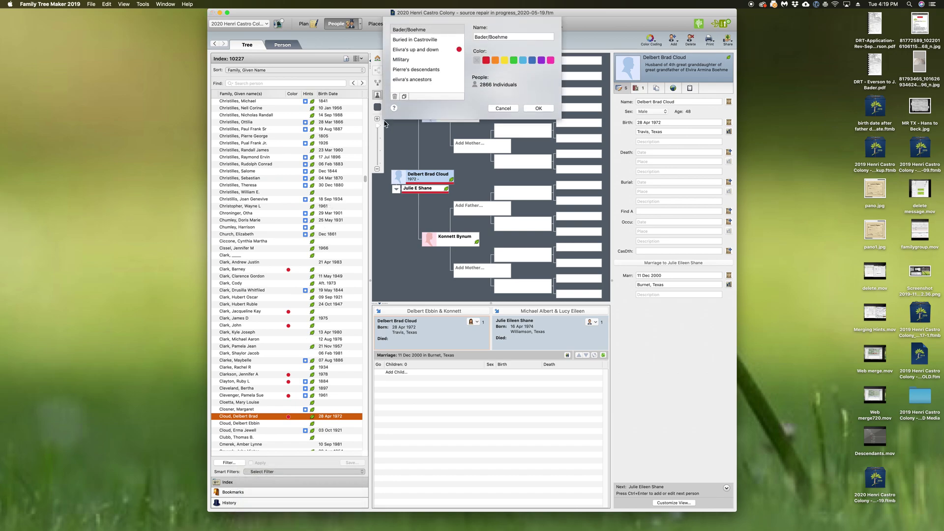
click(417, 40)
click(541, 60)
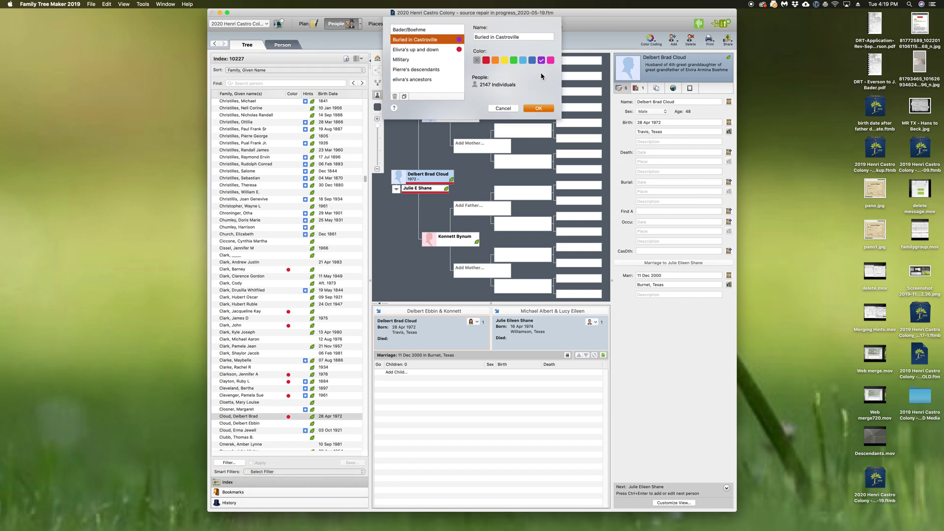
click(539, 109)
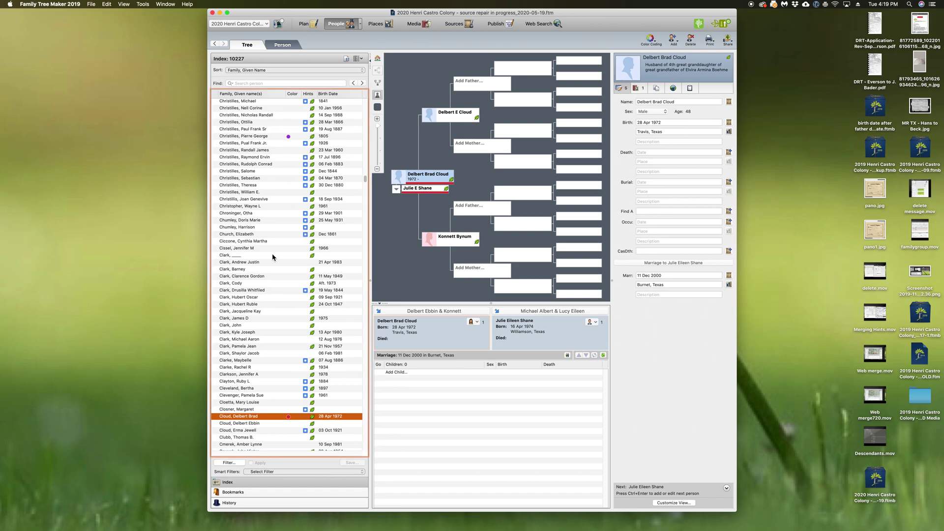
scroll(273, 257, down, 20)
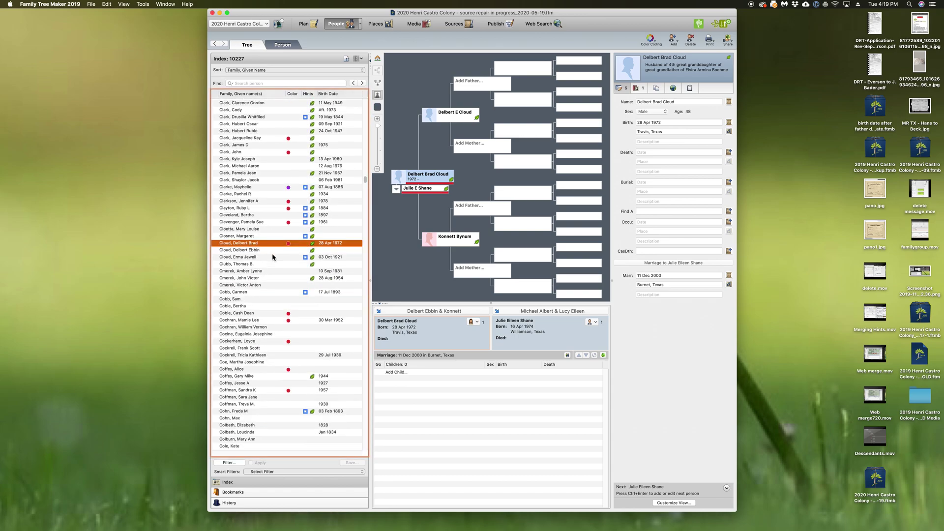
scroll(273, 256, down, 20)
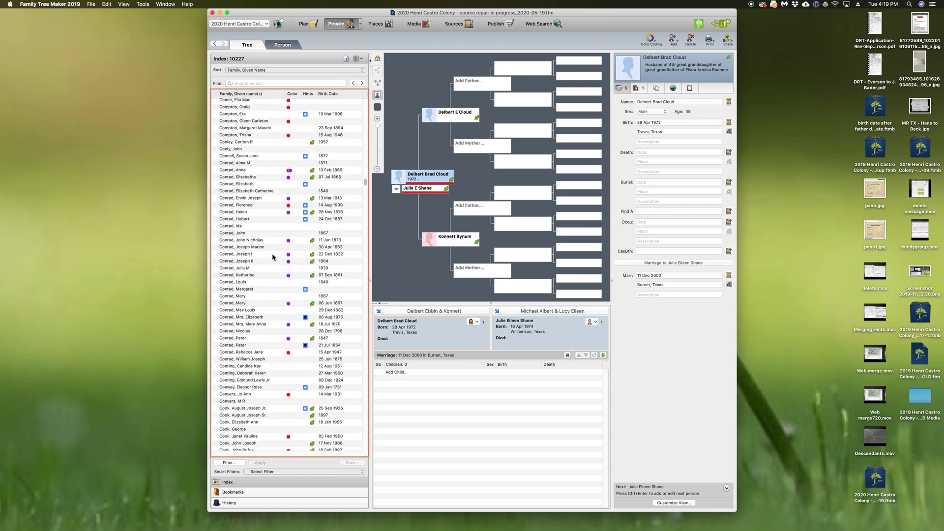
scroll(272, 256, down, 20)
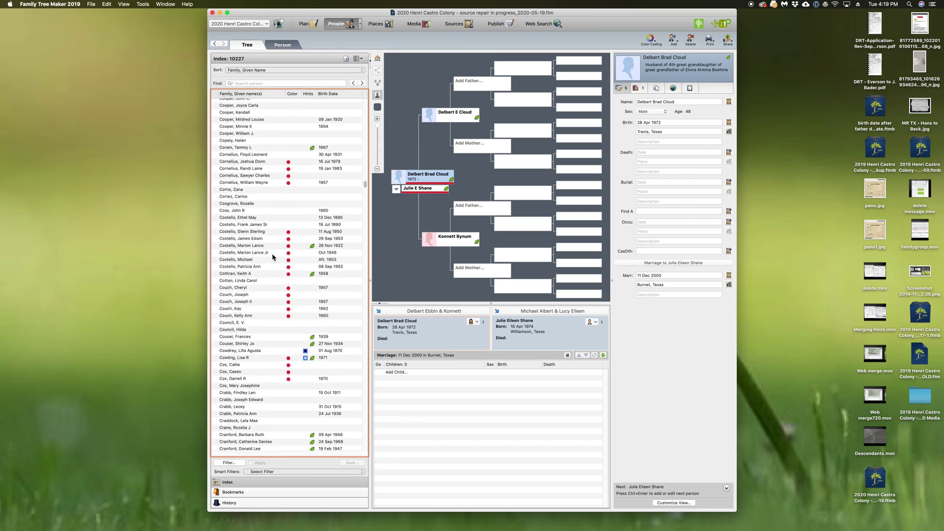
scroll(273, 256, down, 20)
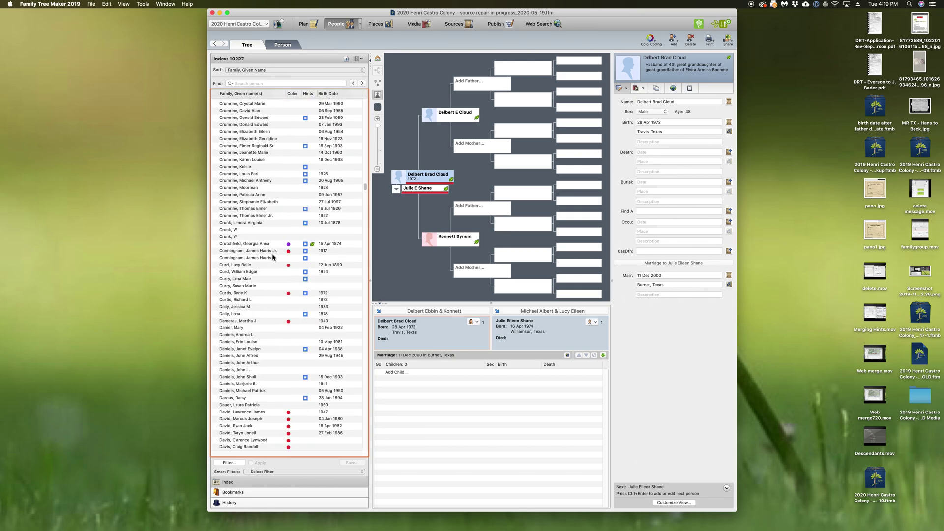
scroll(273, 256, up, 20)
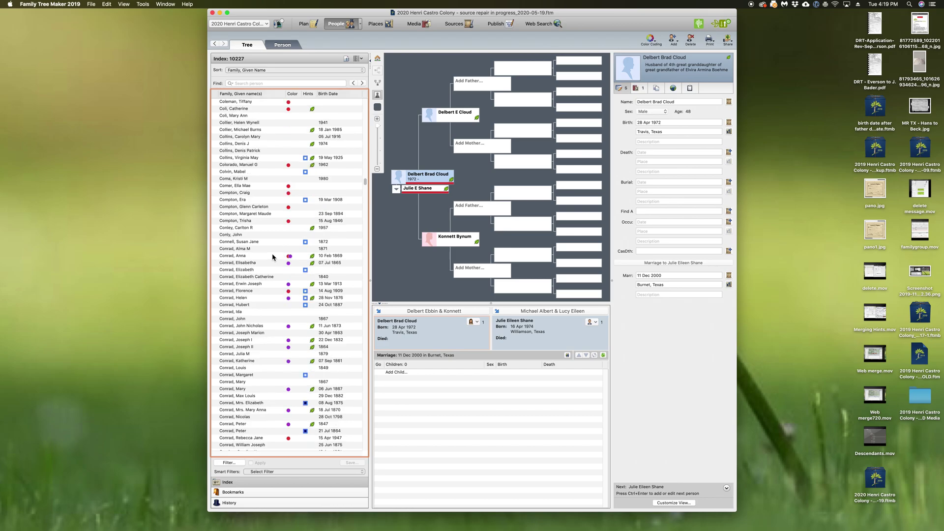
scroll(273, 257, up, 15)
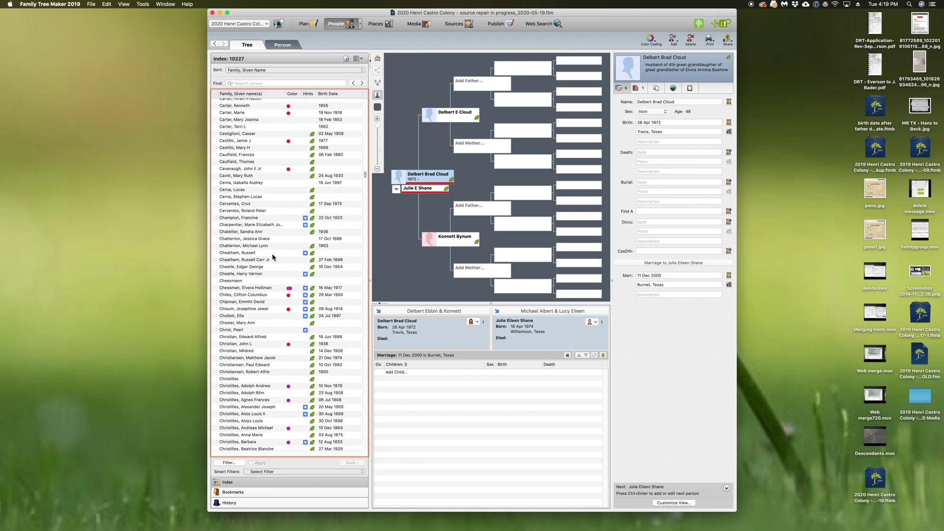
scroll(273, 257, up, 15)
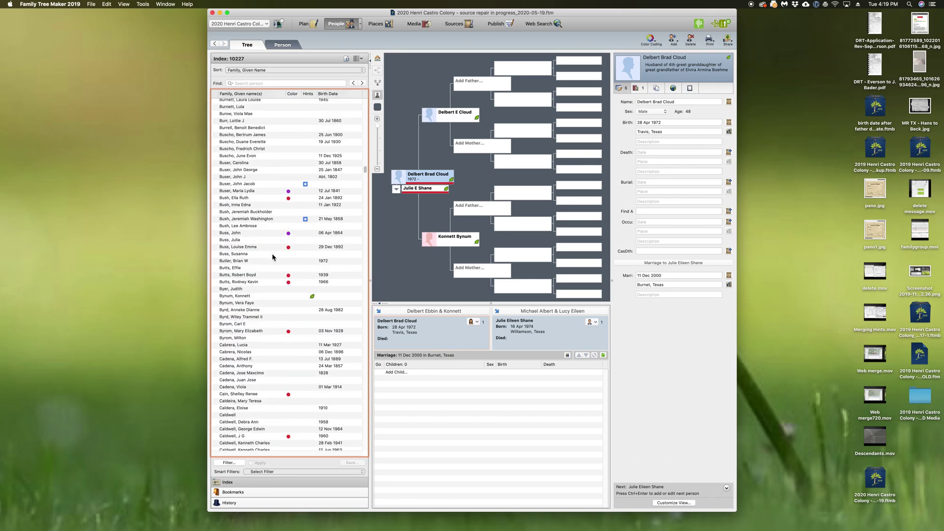
scroll(272, 256, up, 10)
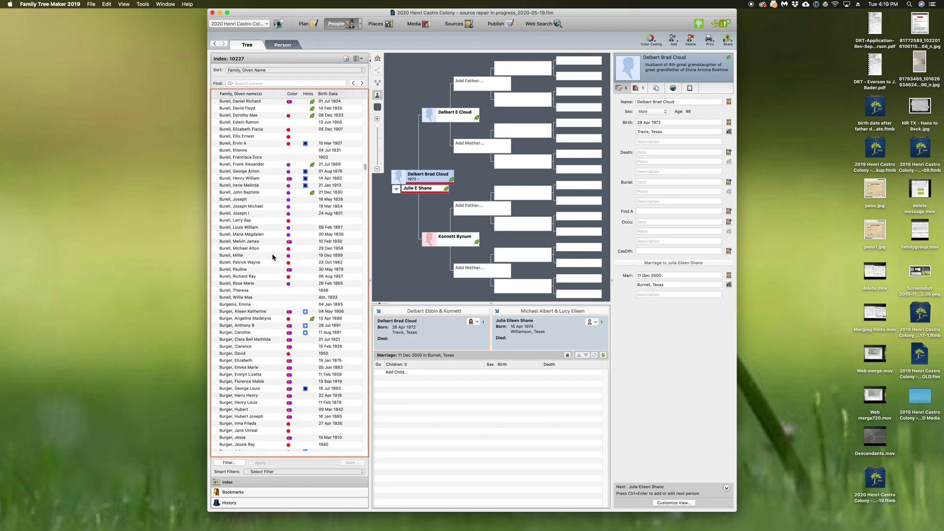
scroll(273, 257, up, 15)
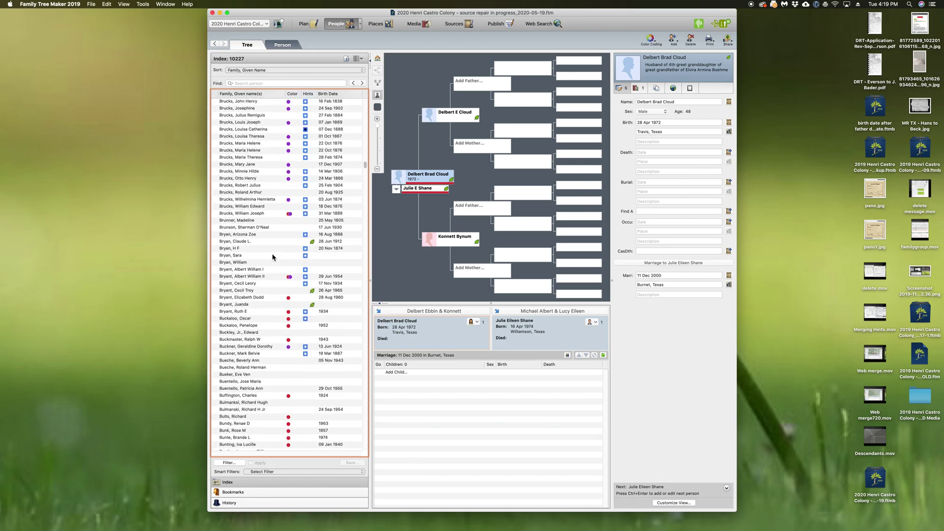
scroll(273, 257, up, 15)
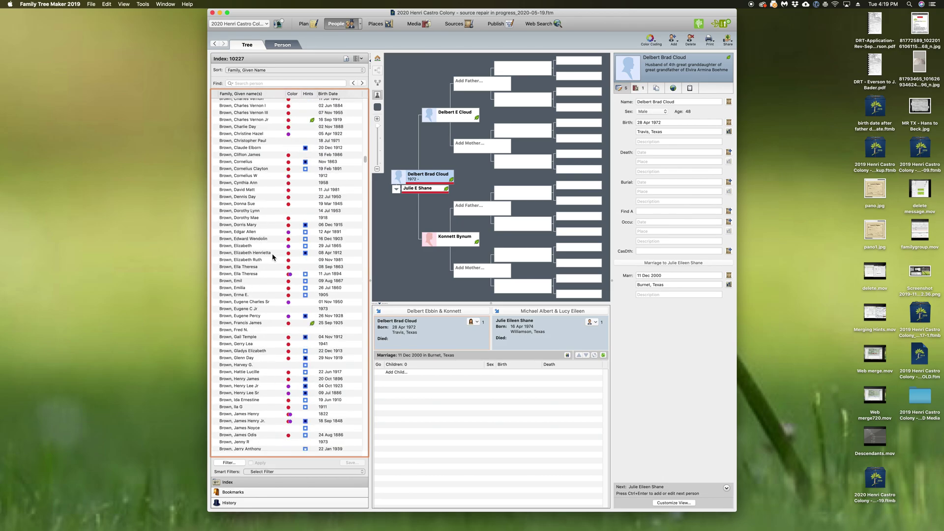
scroll(273, 257, up, 15)
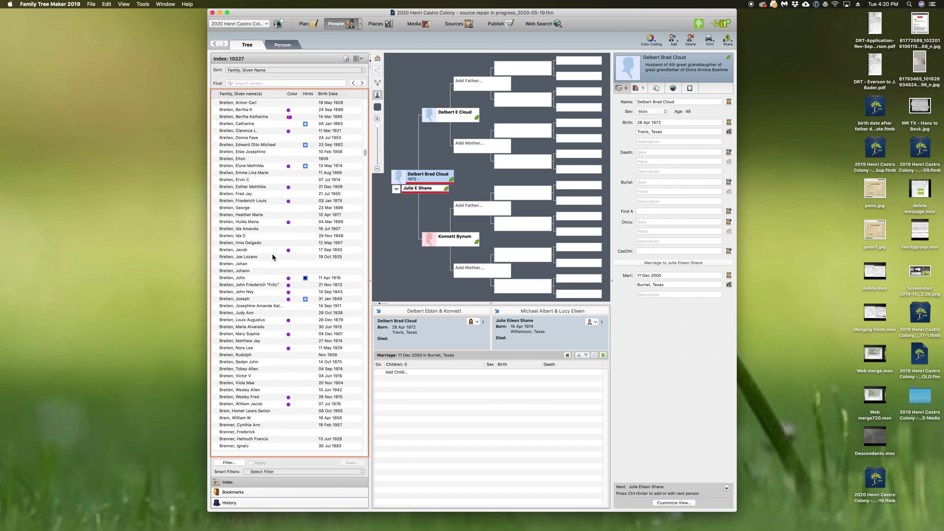
scroll(273, 257, down, 10)
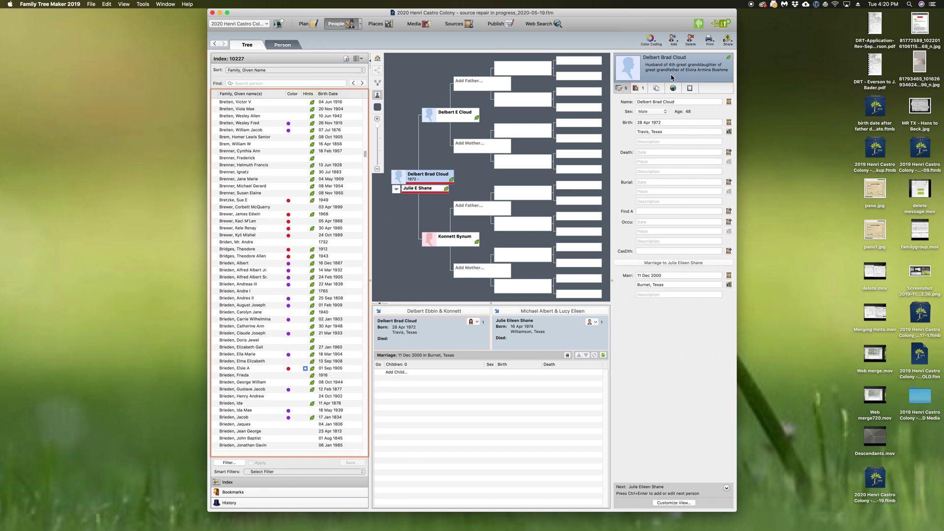
Clear all colour codes and select a person in the tree.
click(656, 44)
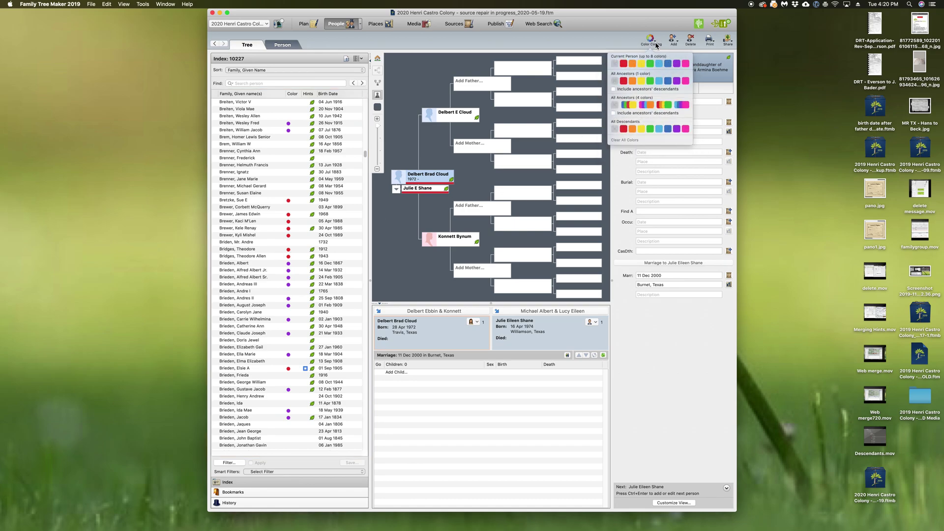
click(632, 141)
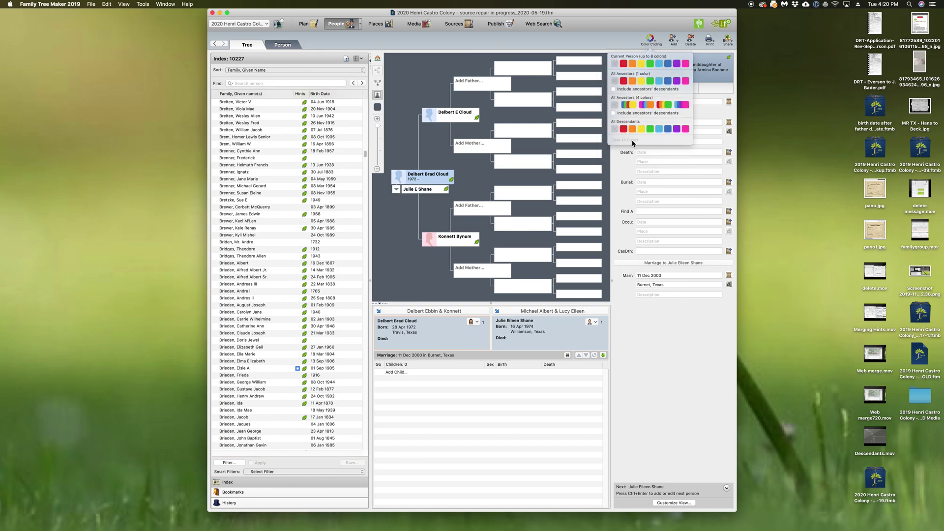
click(293, 165)
Filter the index with the Elvira's up and down smart filter, showing 3386 people.
click(362, 472)
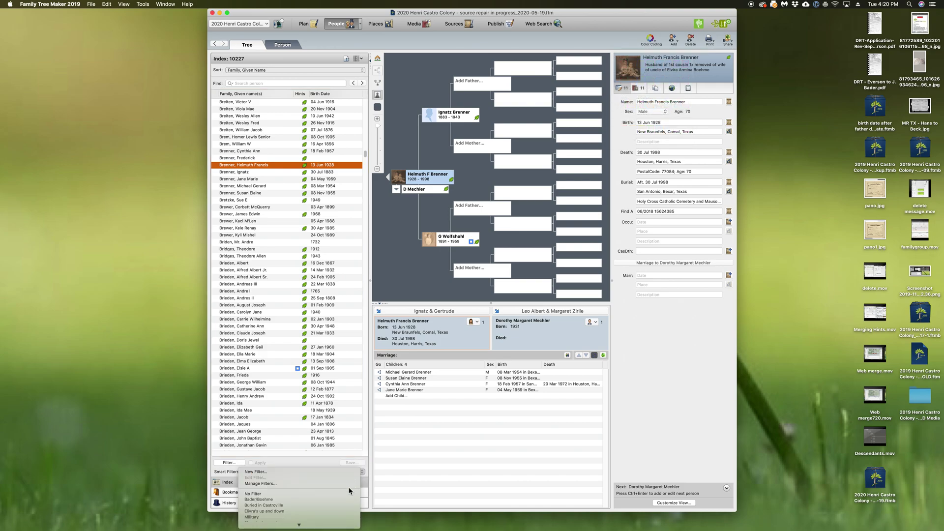
click(310, 466)
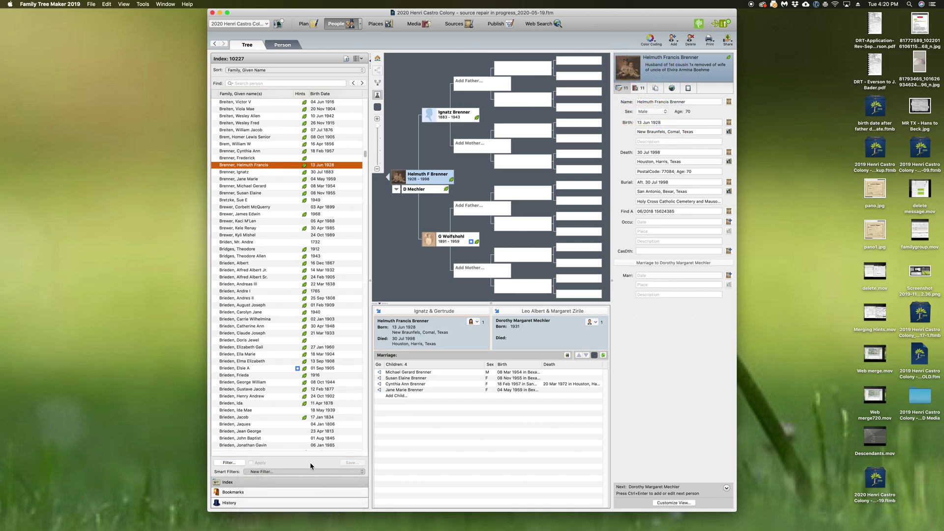
scroll(281, 299, down, 15)
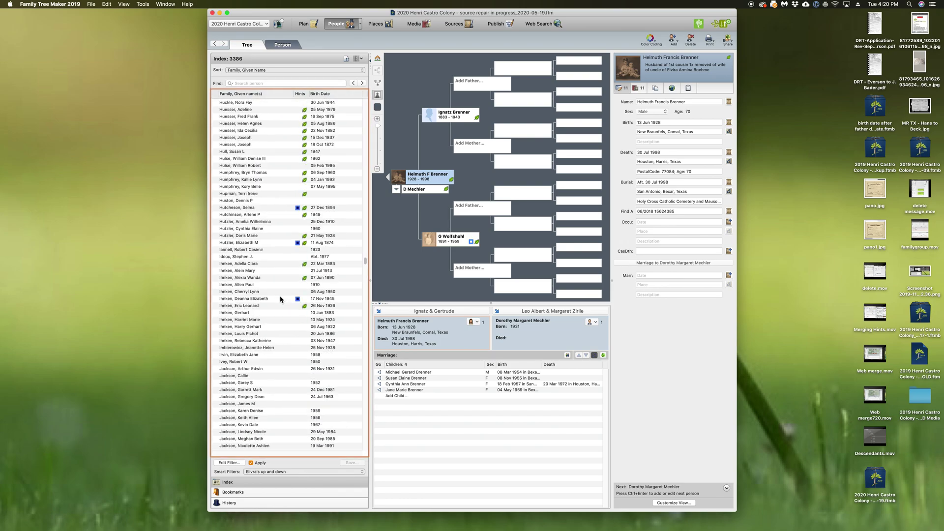
scroll(280, 299, up, 20)
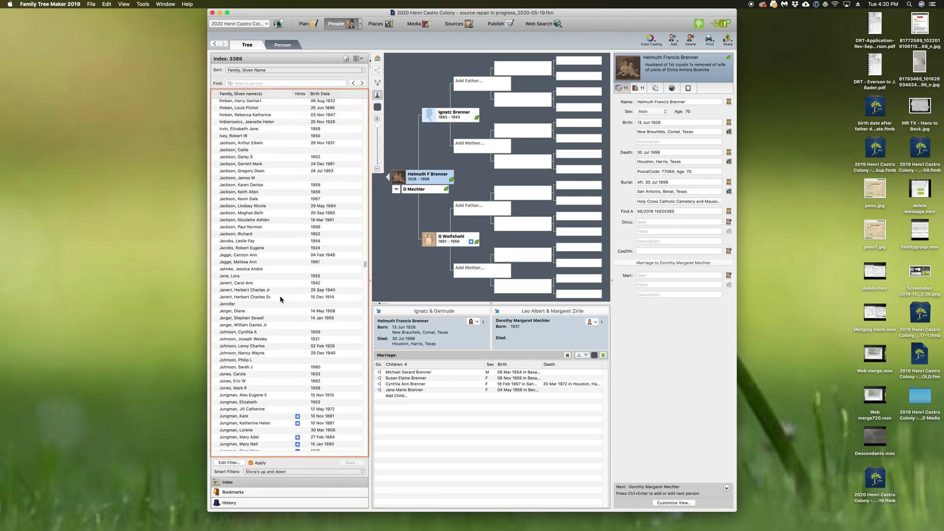
click(361, 471)
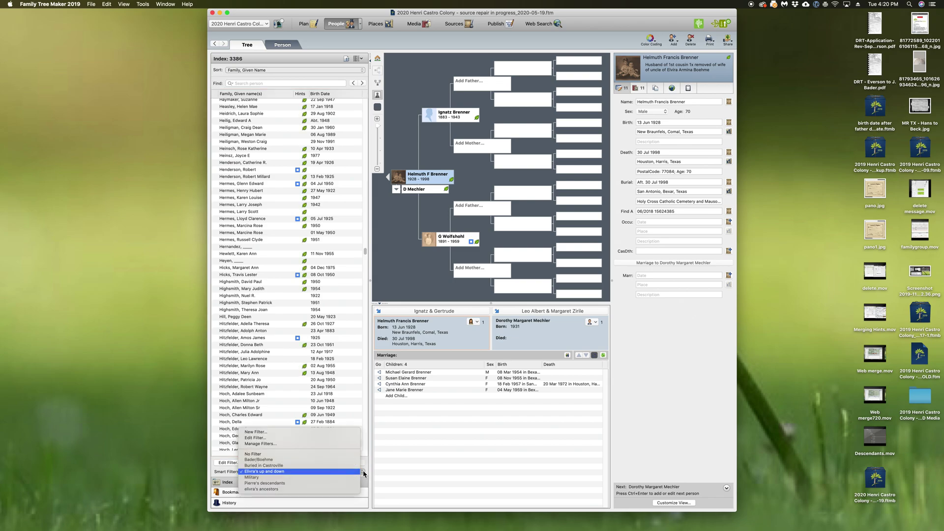